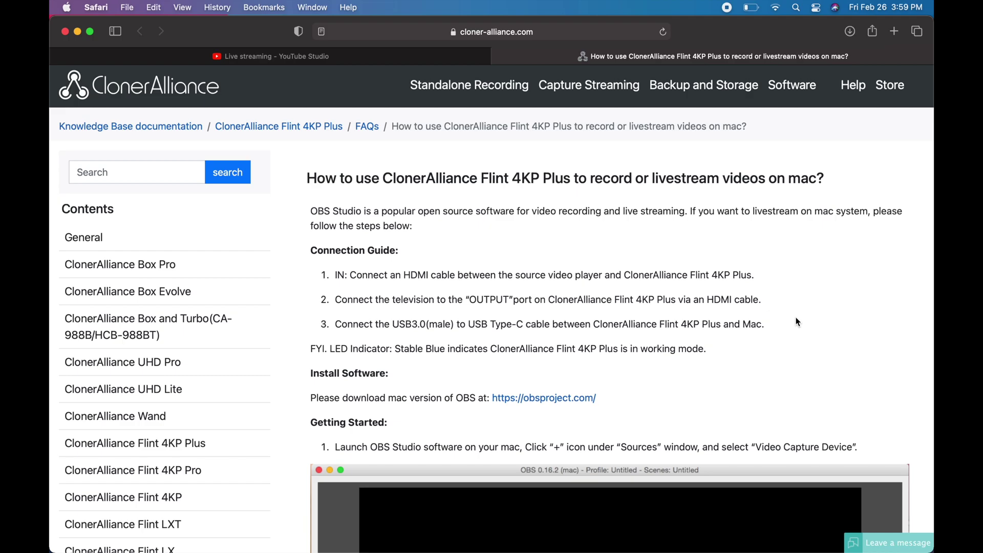
Scroll through the Flint 4KP Plus guide's OBS setup steps down to the page footer
scroll(796, 321, "down", 3)
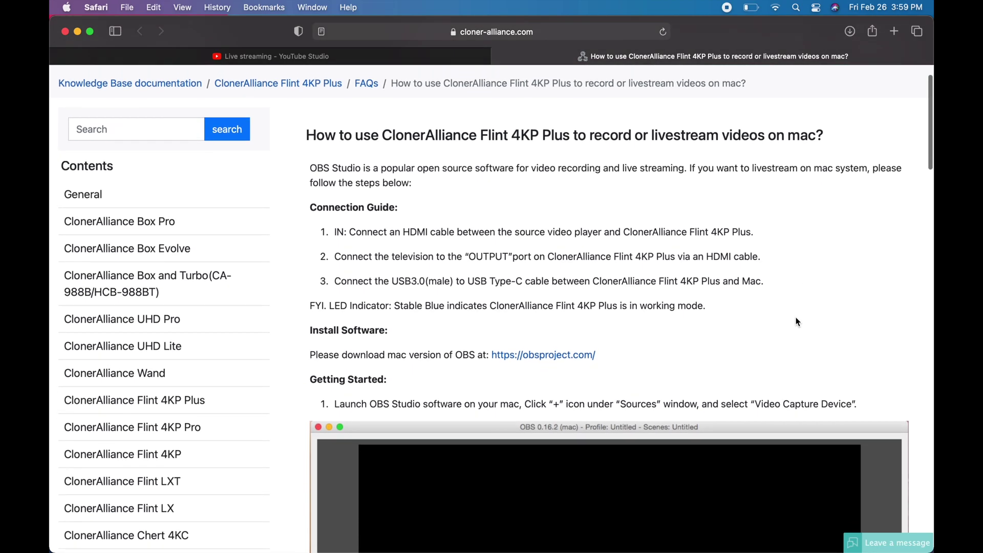
scroll(796, 321, "down", 2)
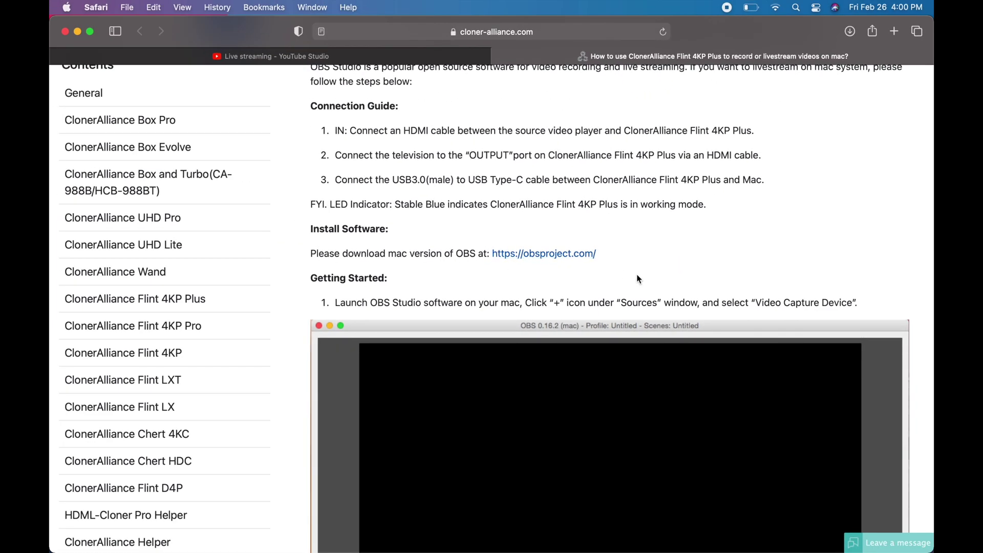
scroll(638, 275, "down", 10)
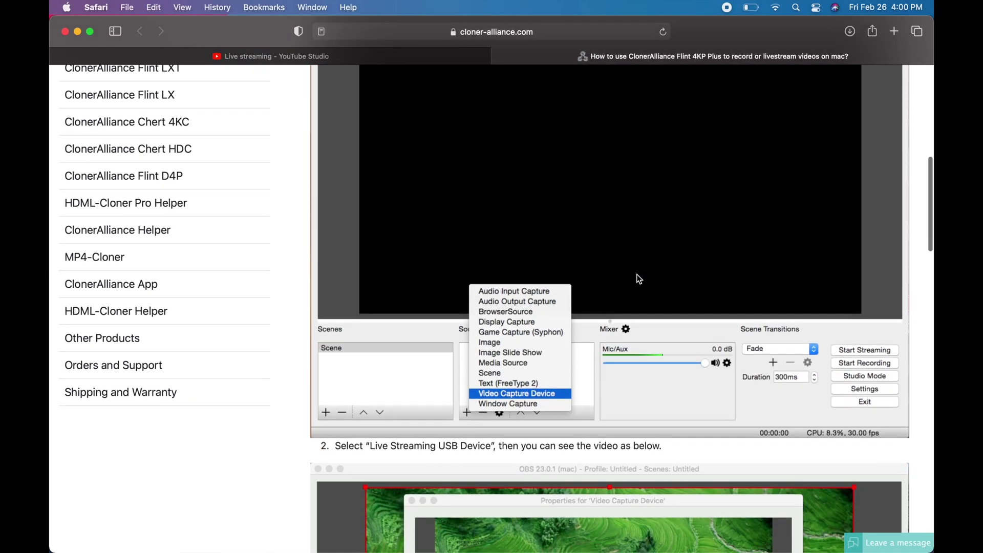
scroll(638, 278, "down", 15)
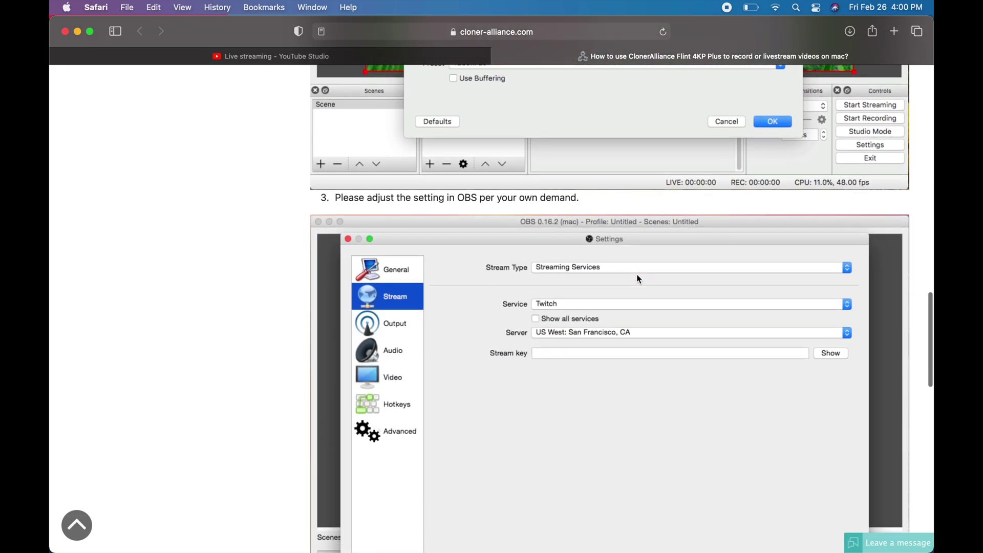
scroll(637, 274, "down", 10)
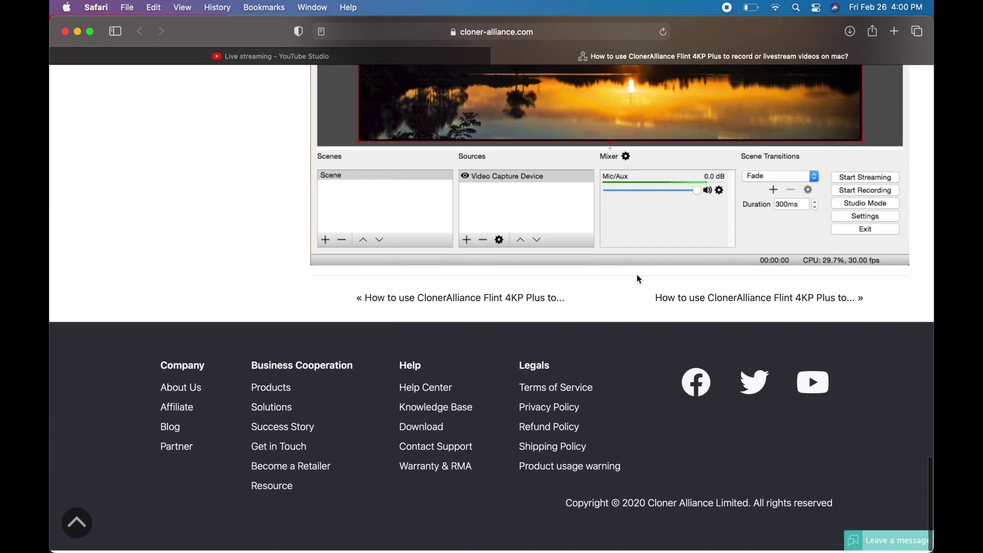
Download the macOS 10.13+ installer obs-mac-26.1.2.dmg and select it in the Downloads list
key("super+Up")
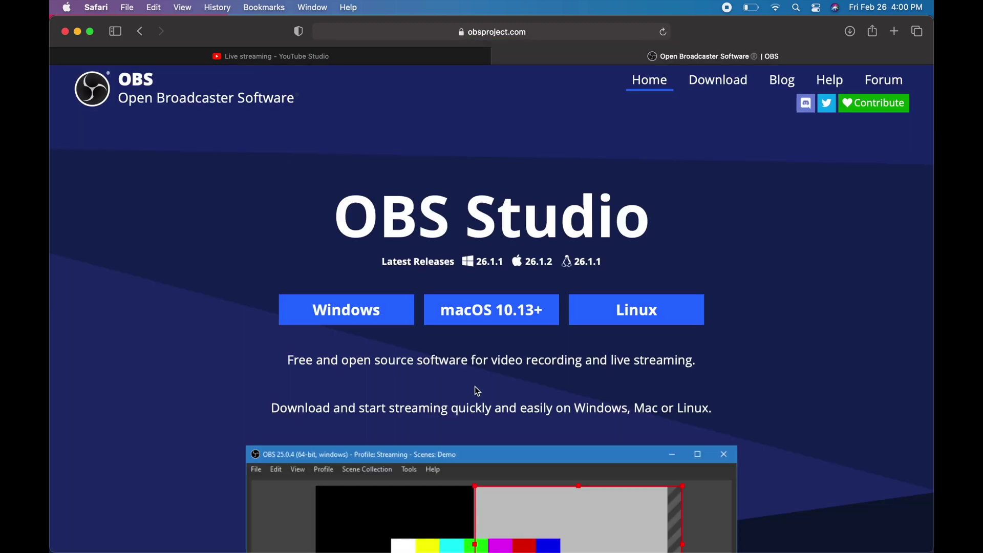
left_click(525, 315)
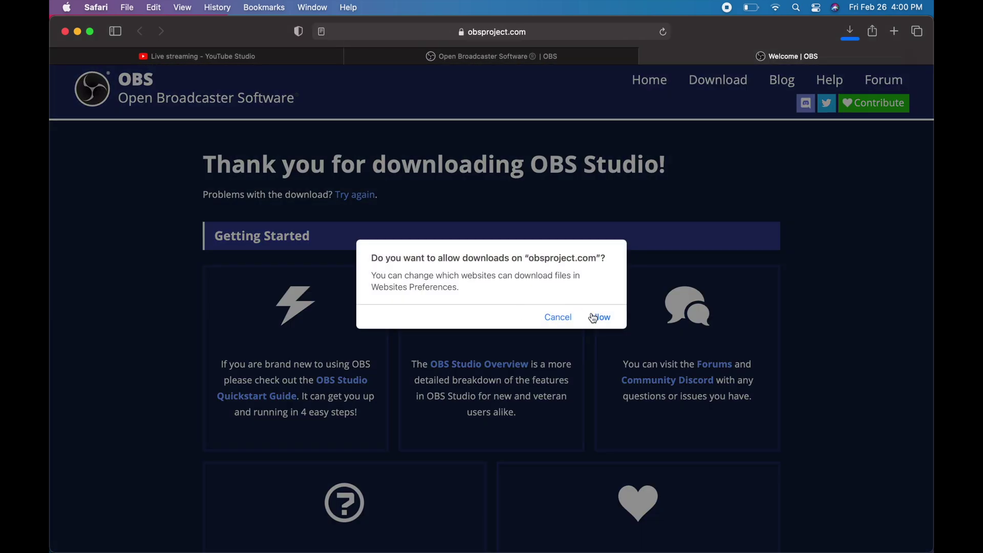
left_click(593, 318)
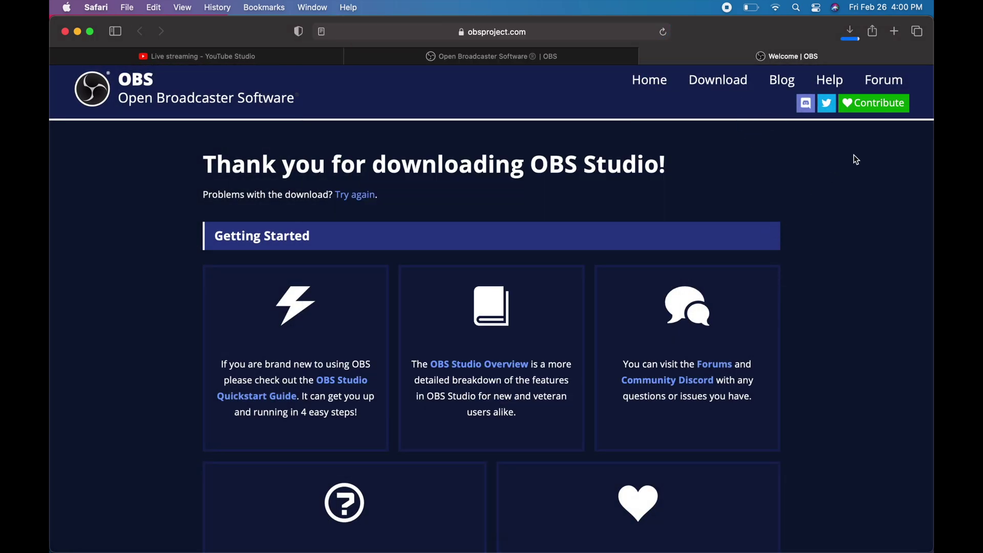
left_click(850, 33)
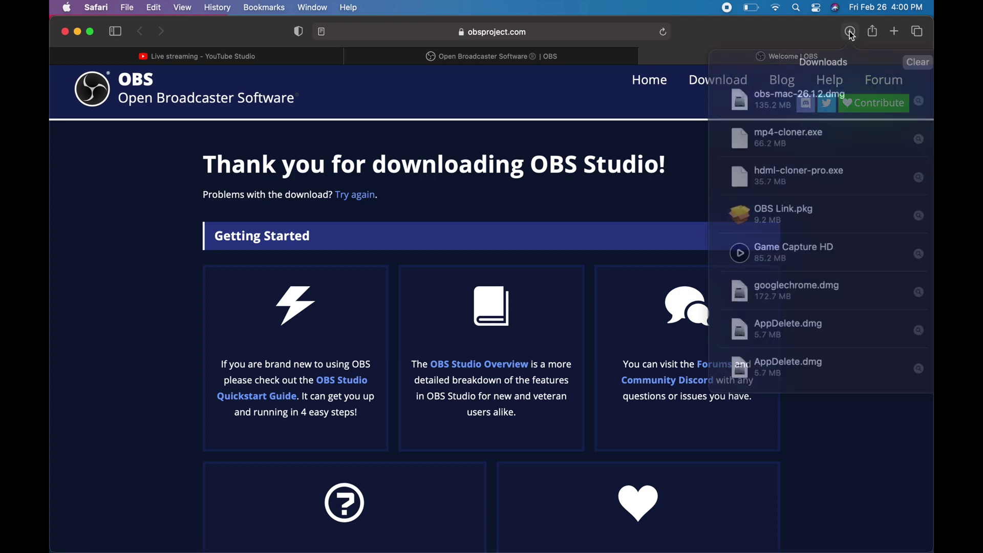
left_click(805, 93)
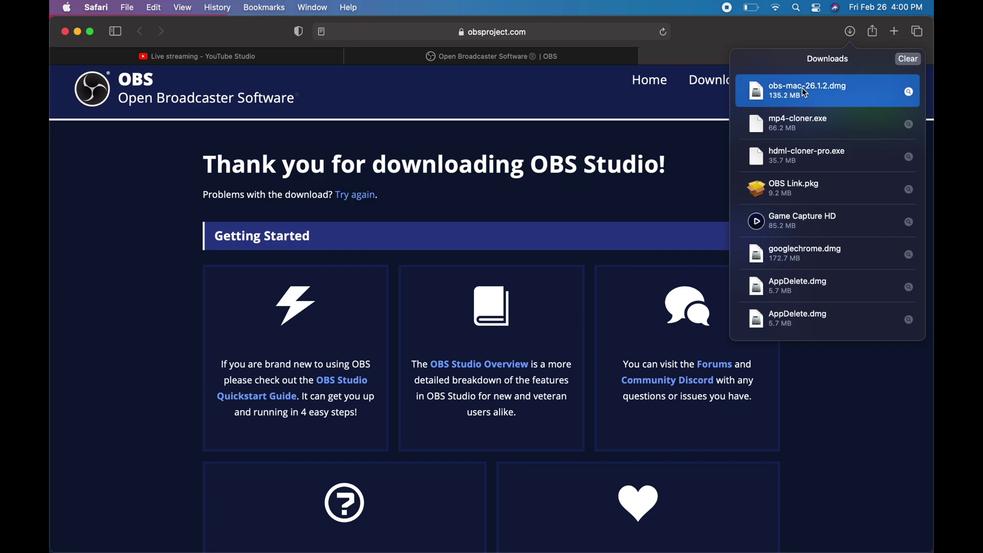
Open the OBS disk image, copy OBS into Applications, and close the installer and thank-you windows
double_click(805, 94)
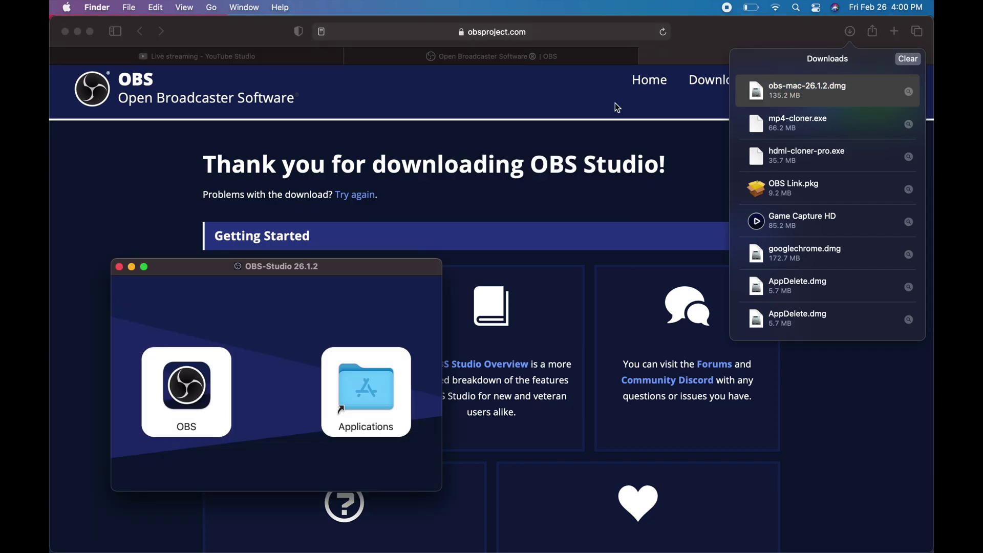
left_click_drag(259, 270, 455, 59)
left_click_drag(380, 176, 561, 176)
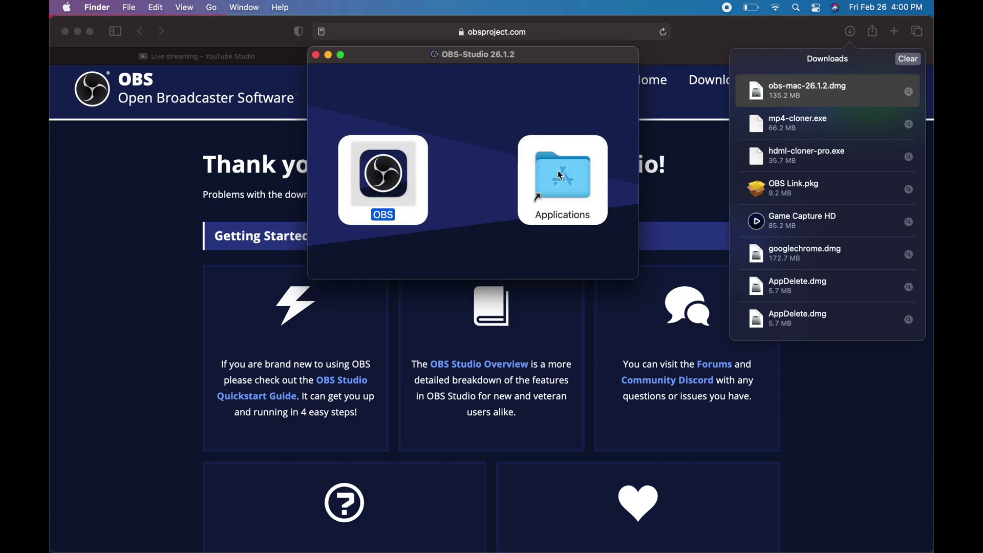
left_click(316, 54)
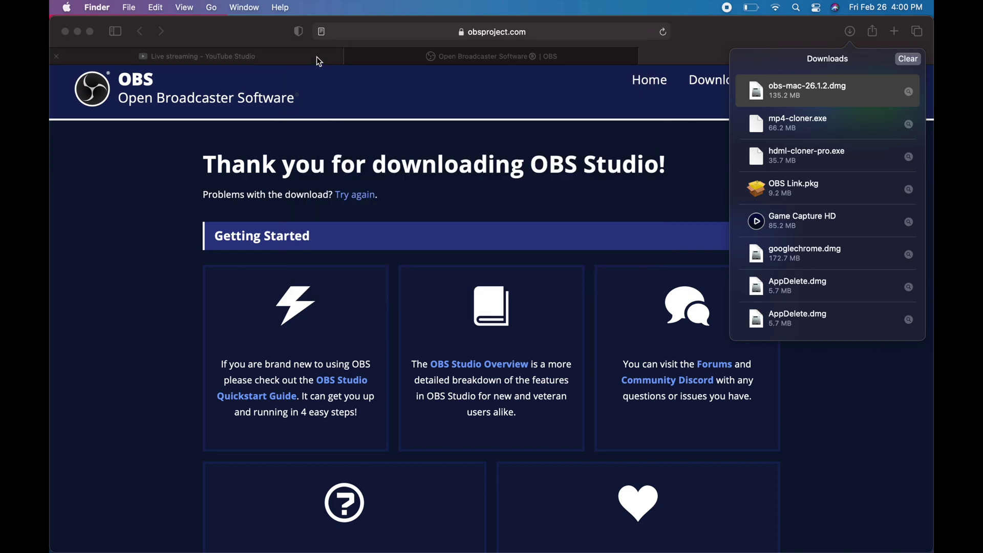
left_click(646, 56)
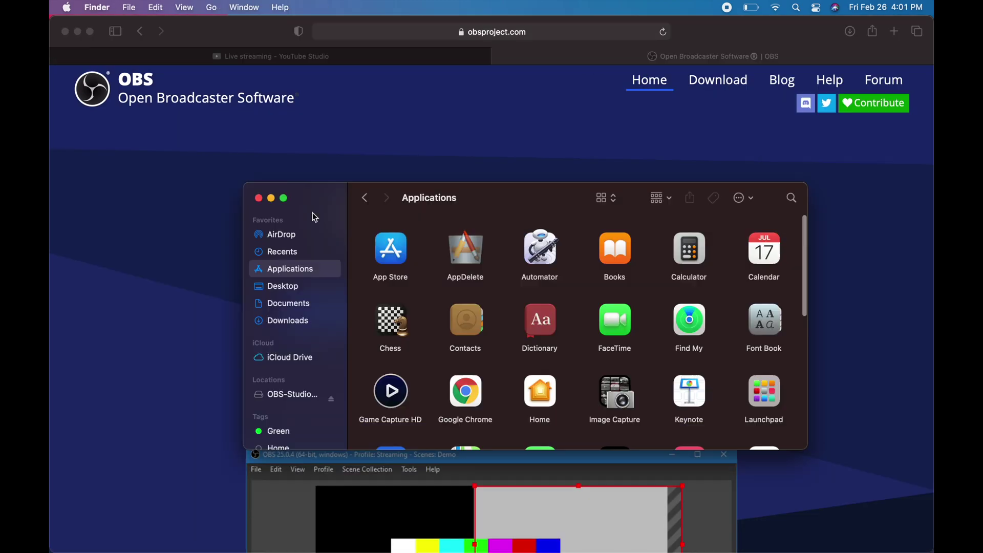
Launch OBS from the Applications folder, confirming the internet-download warning
left_click_drag(314, 215, 265, 103)
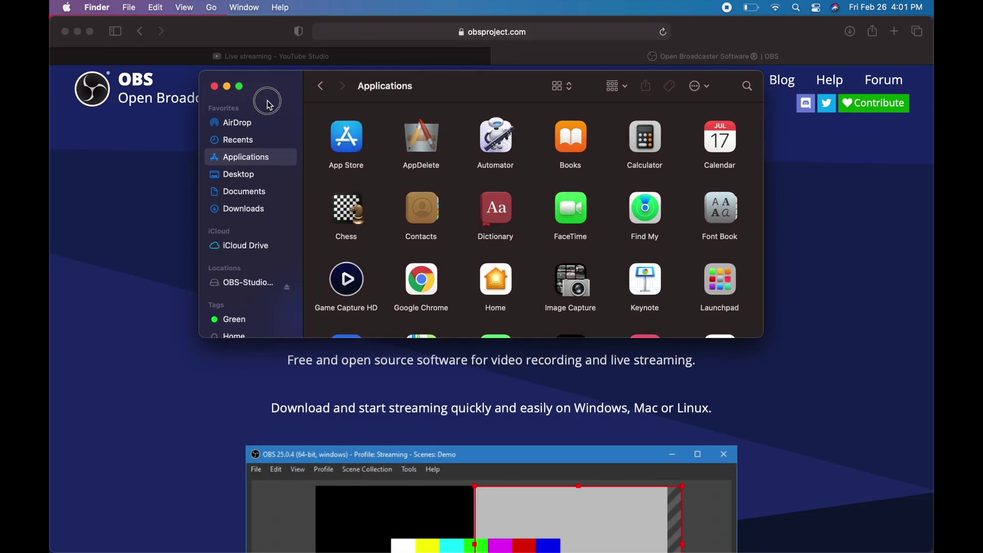
left_click_drag(756, 339, 854, 459)
scroll(709, 304, "down", 3)
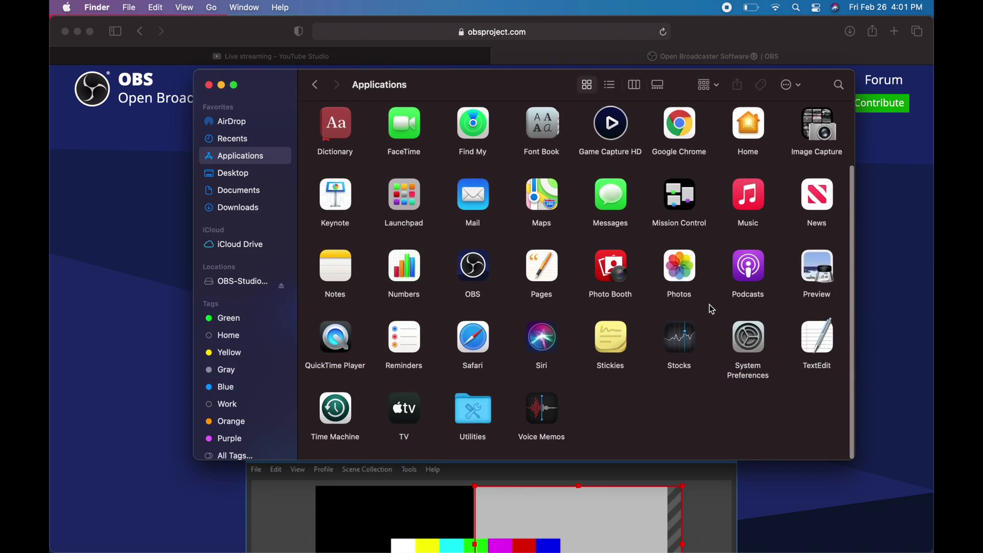
scroll(709, 304, "up", 2)
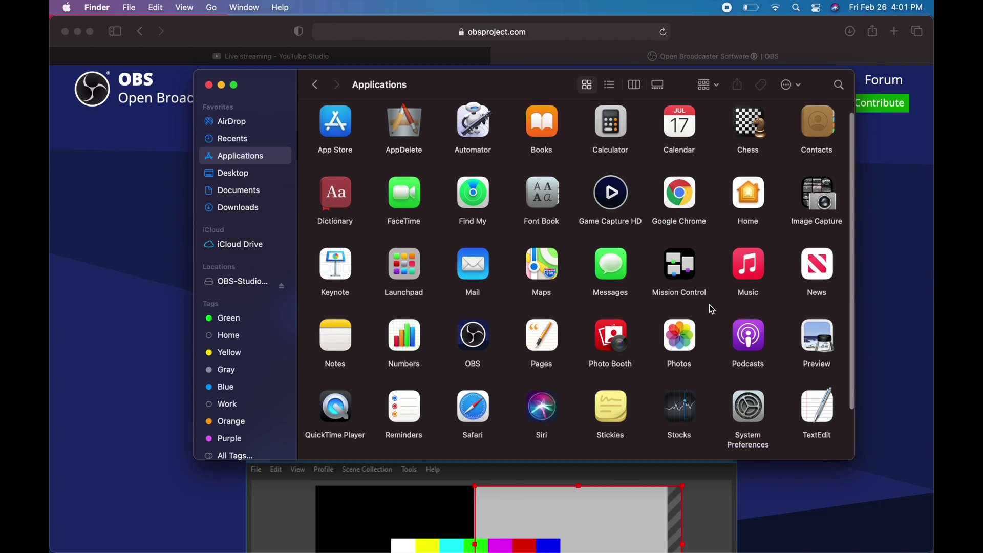
scroll(709, 305, "down", 3)
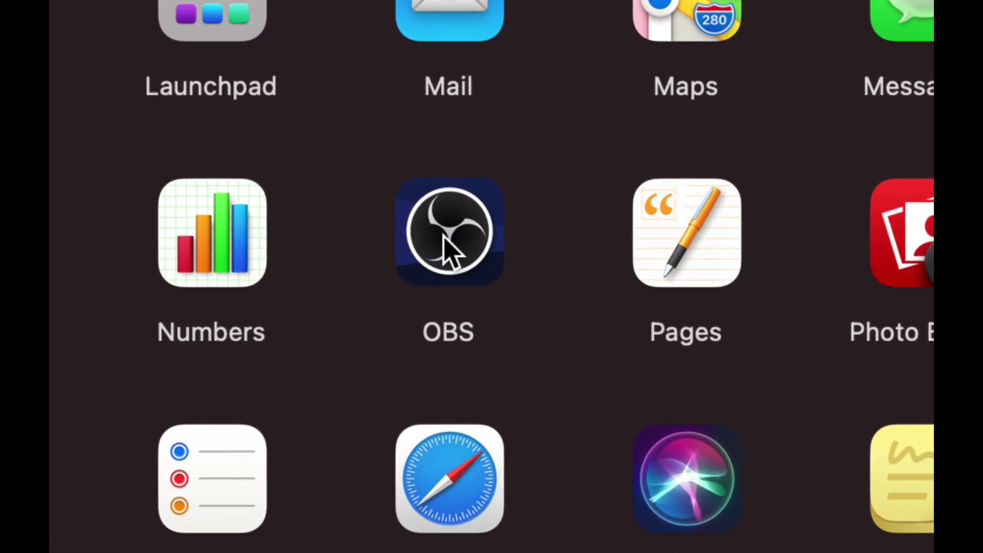
left_click(463, 261)
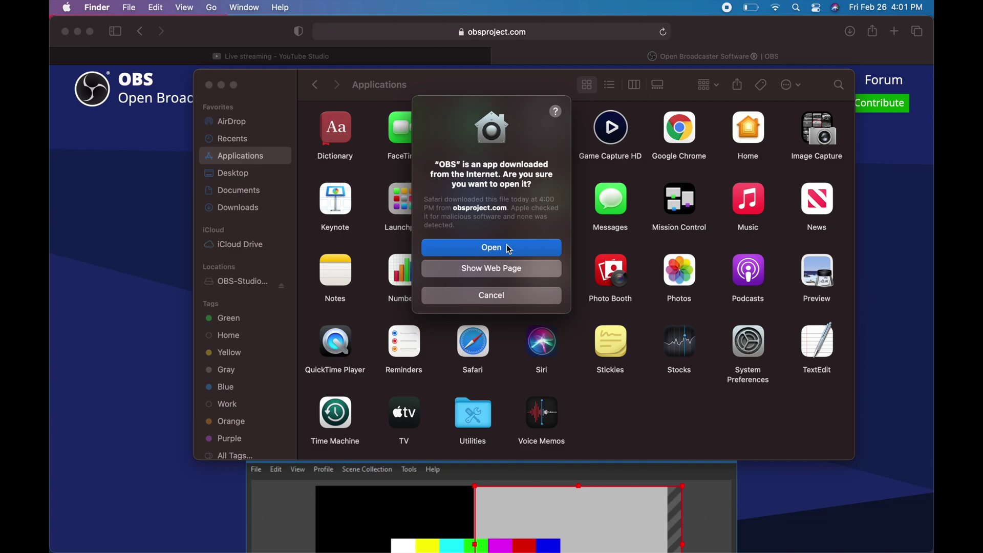
left_click(508, 247)
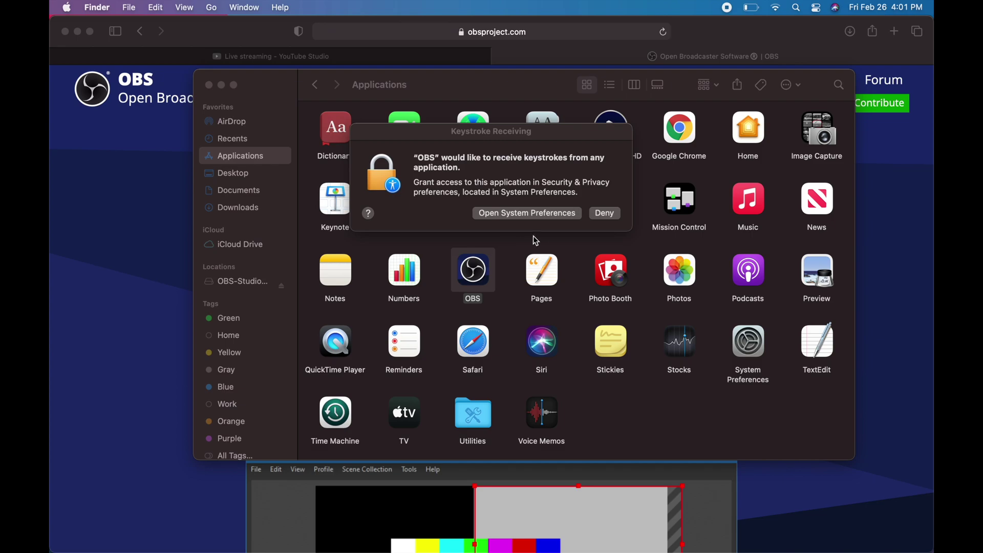
Give OBS keyboard-monitoring permission in unlocked Privacy settings and allow microphone access
left_click(508, 214)
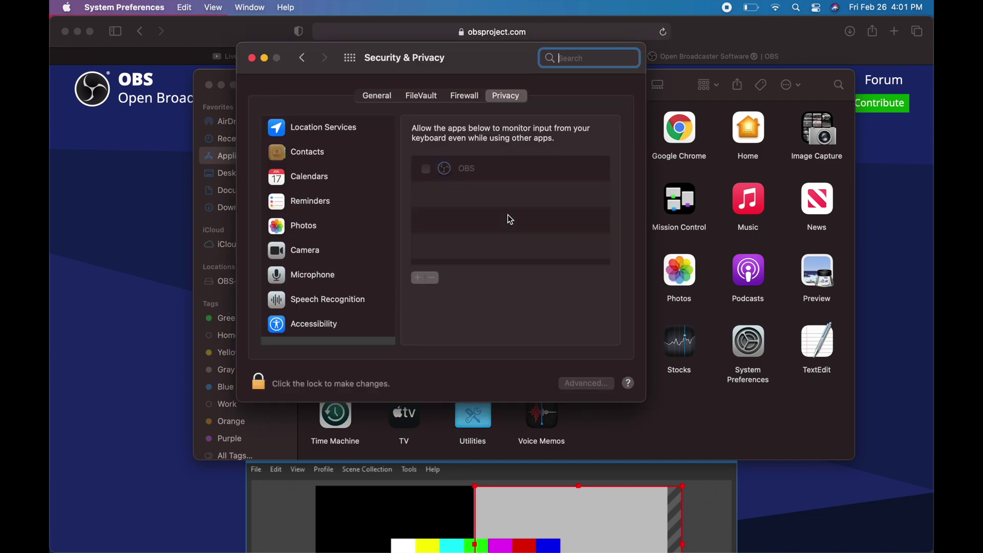
left_click(430, 176)
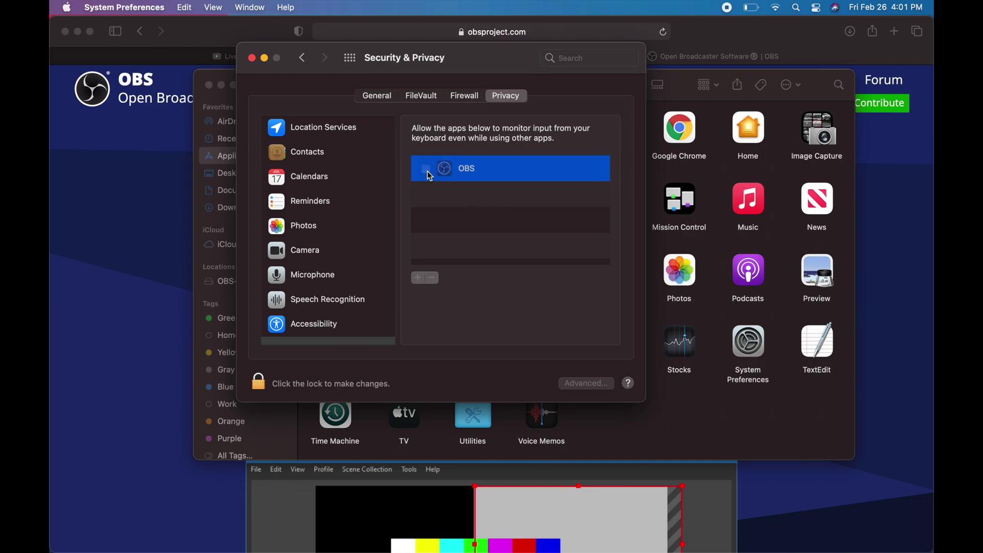
left_click(262, 380)
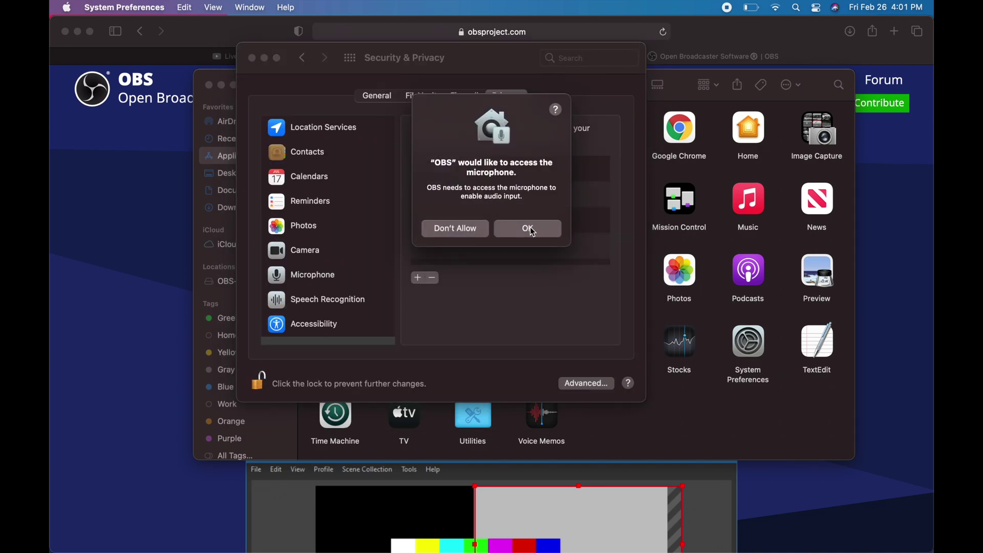
left_click(529, 226)
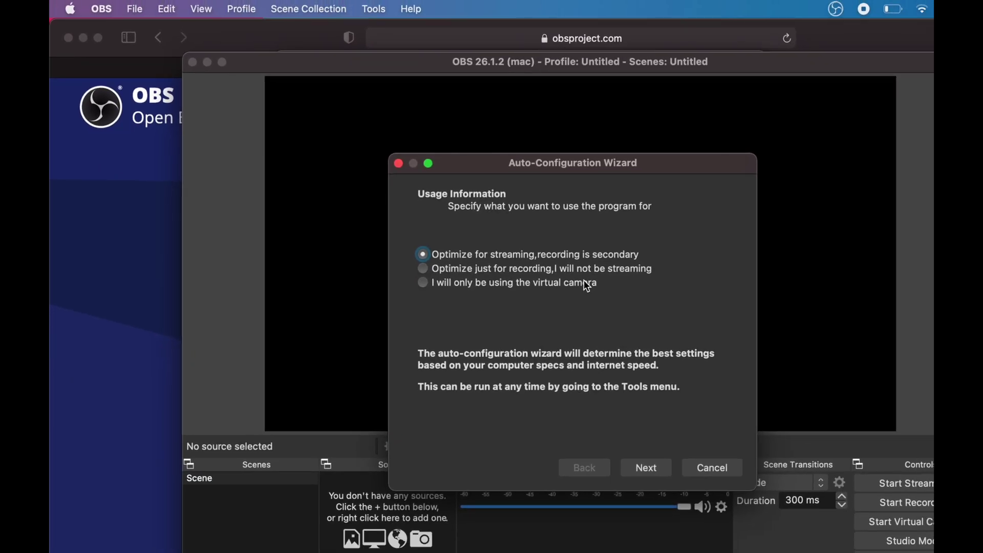
Keep the wizard's Base Resolution at 1920x1080 and FPS at prefer 60
left_click(646, 469)
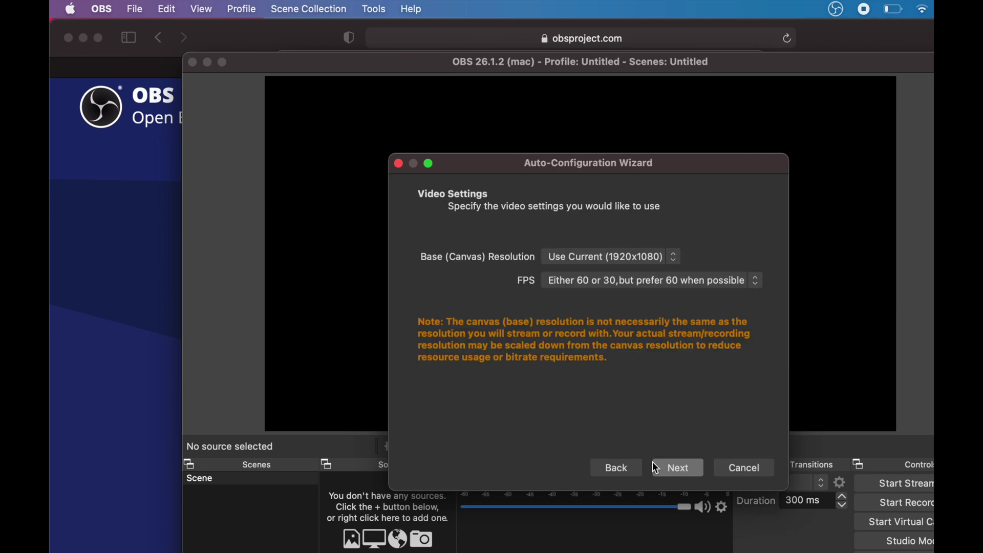
left_click(558, 231)
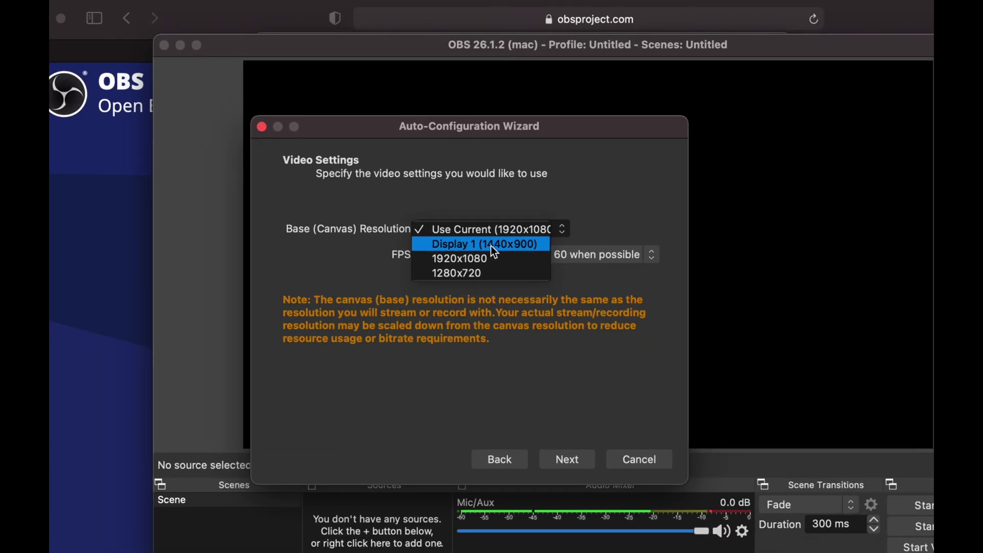
left_click(534, 225)
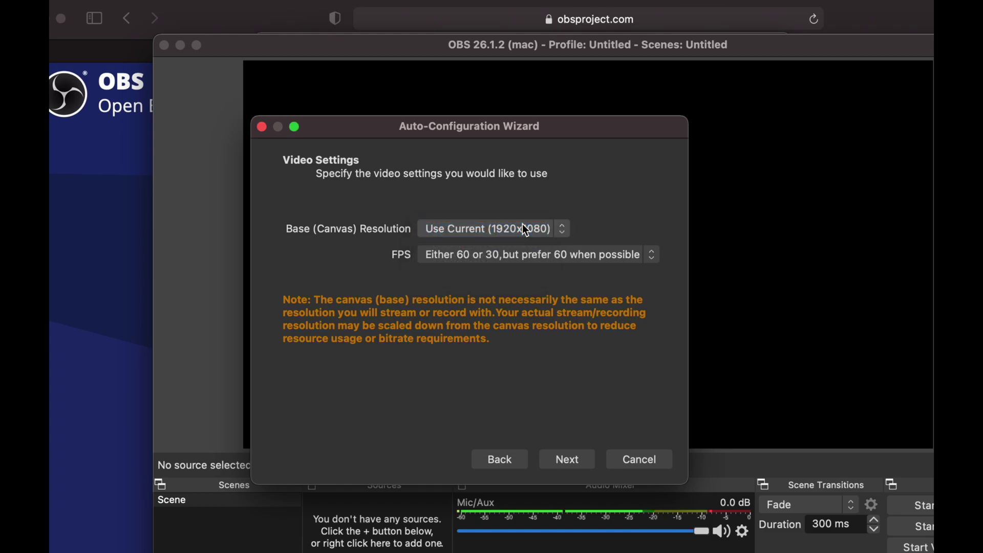
left_click(607, 257)
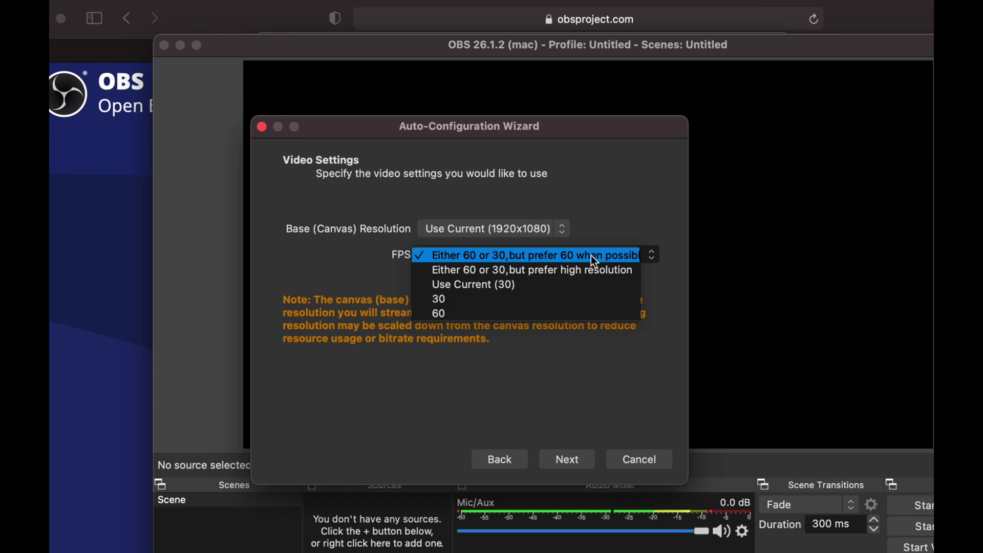
left_click(591, 256)
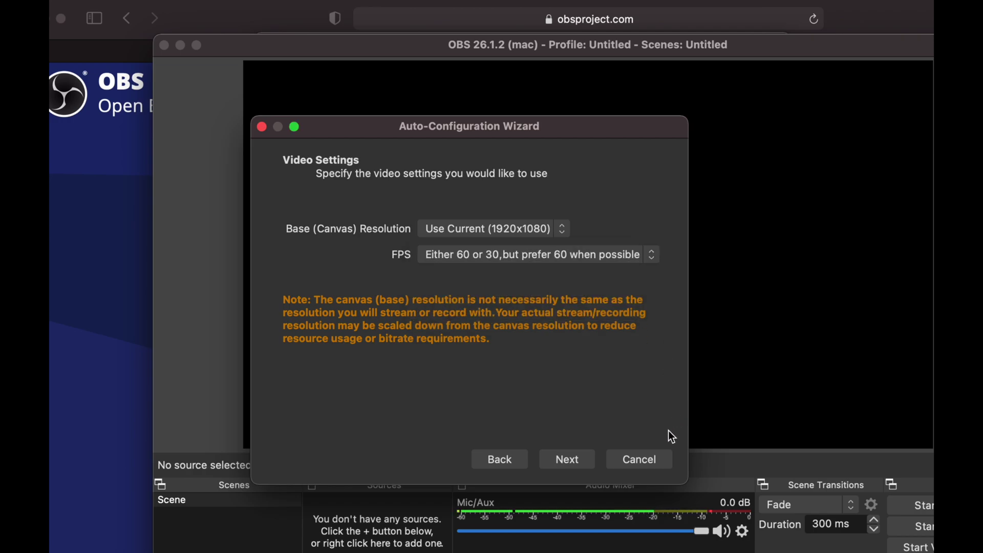
left_click(570, 459)
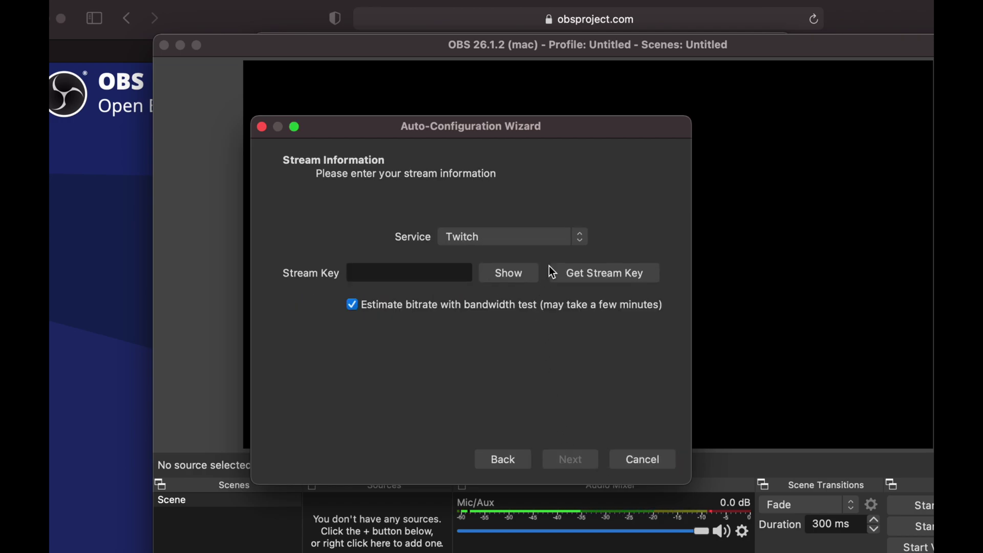
Choose YouTube - RTMP with the pasted stream key, then apply the wizard's recommended settings
left_click(576, 240)
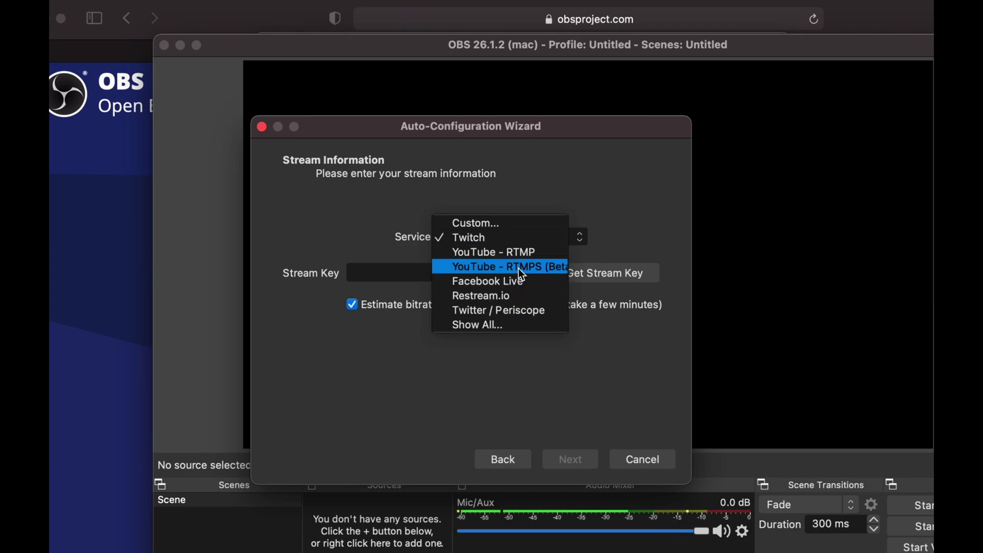
left_click(469, 254)
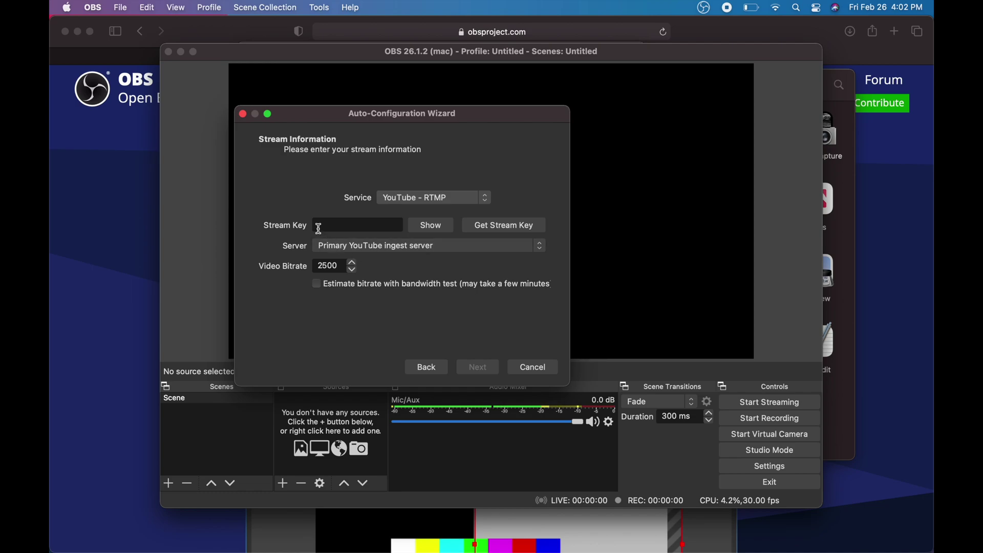
left_click(339, 226)
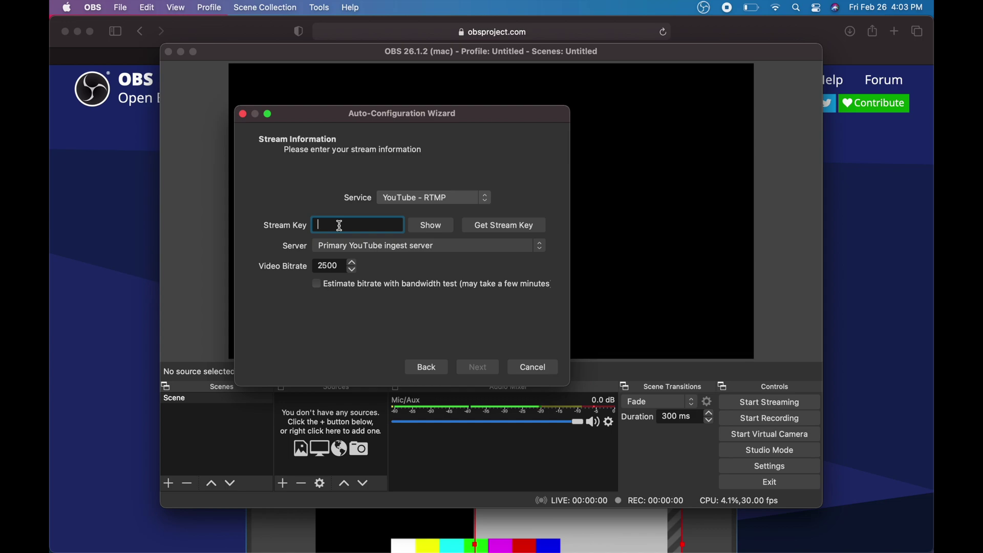
key("super+v")
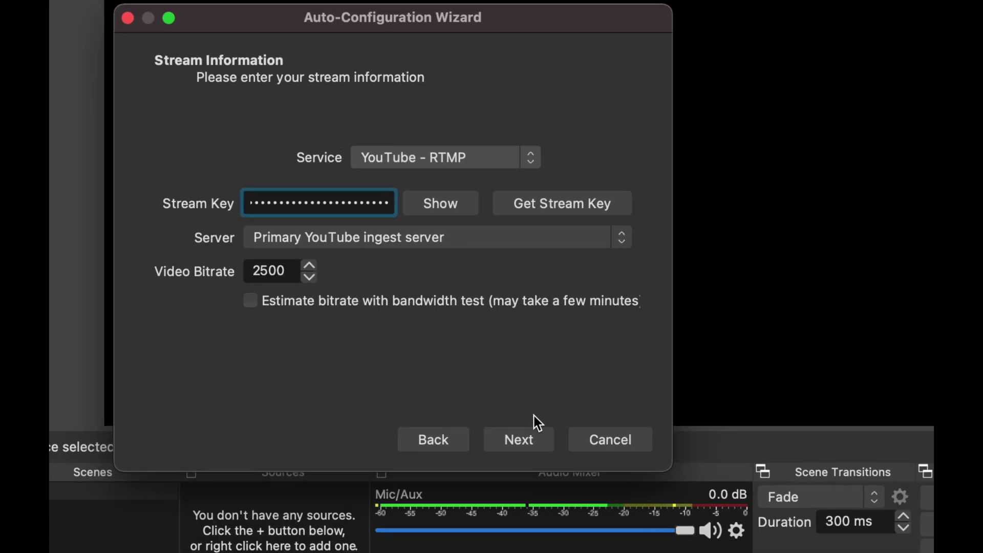
left_click(535, 439)
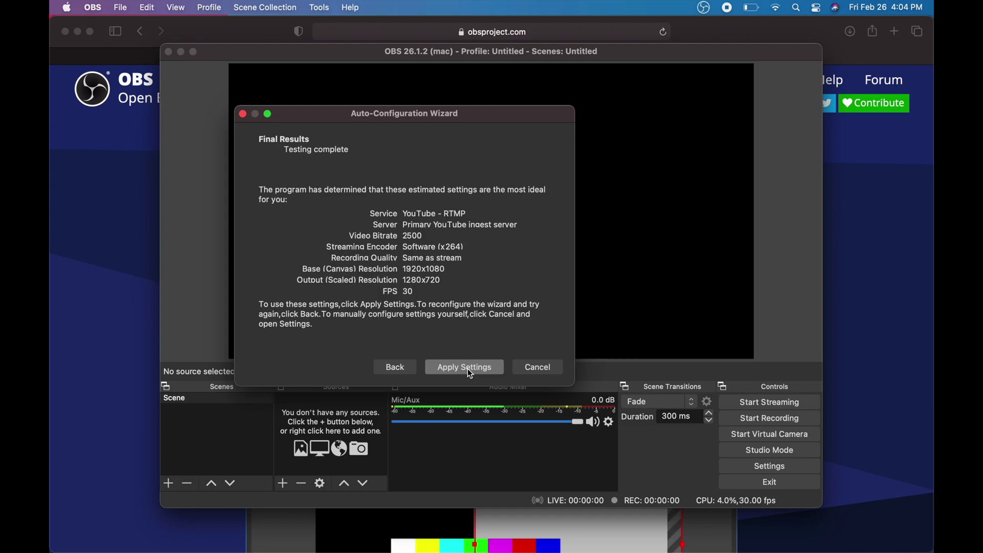
left_click(468, 368)
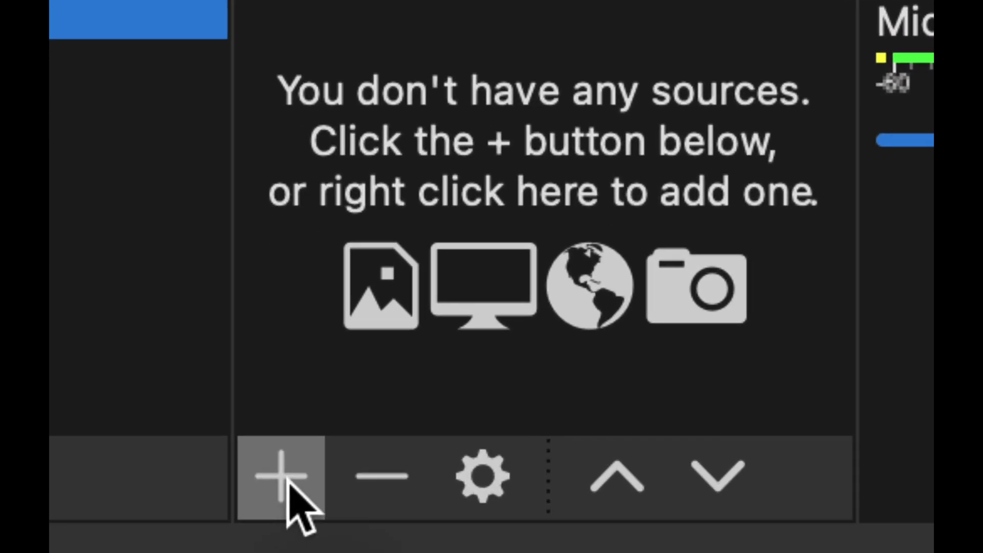
Add a Video Capture Device source named Flint4kpPlus
left_click(284, 481)
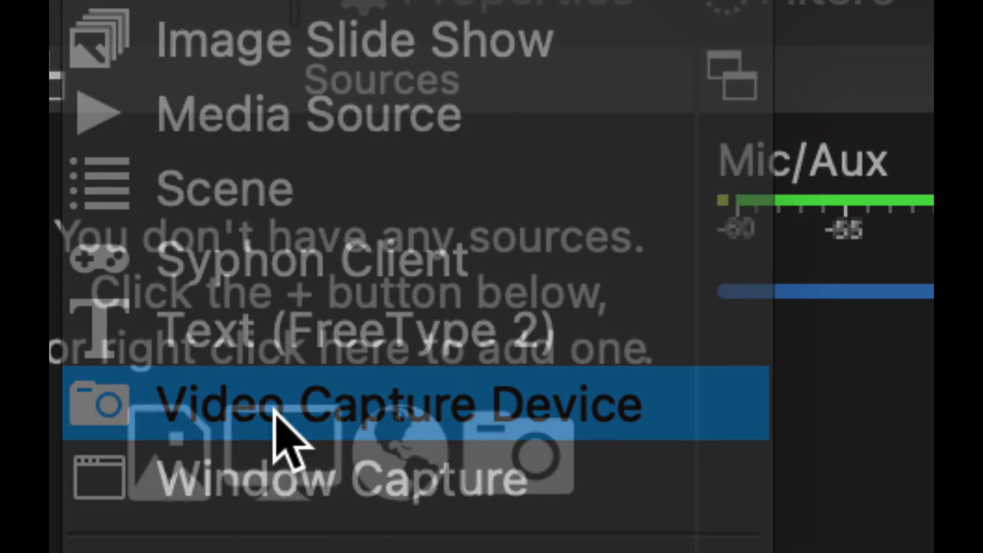
left_click(280, 433)
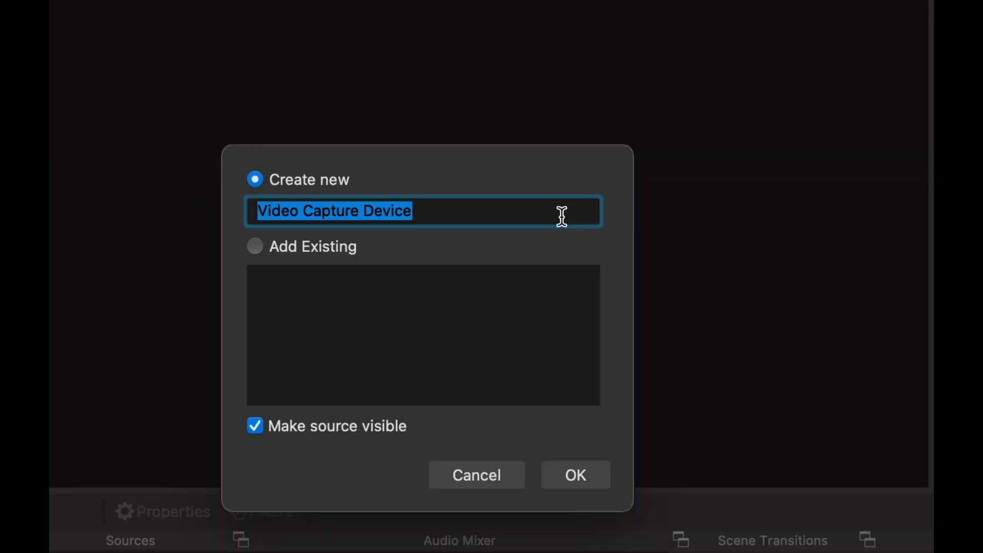
type("Flin")
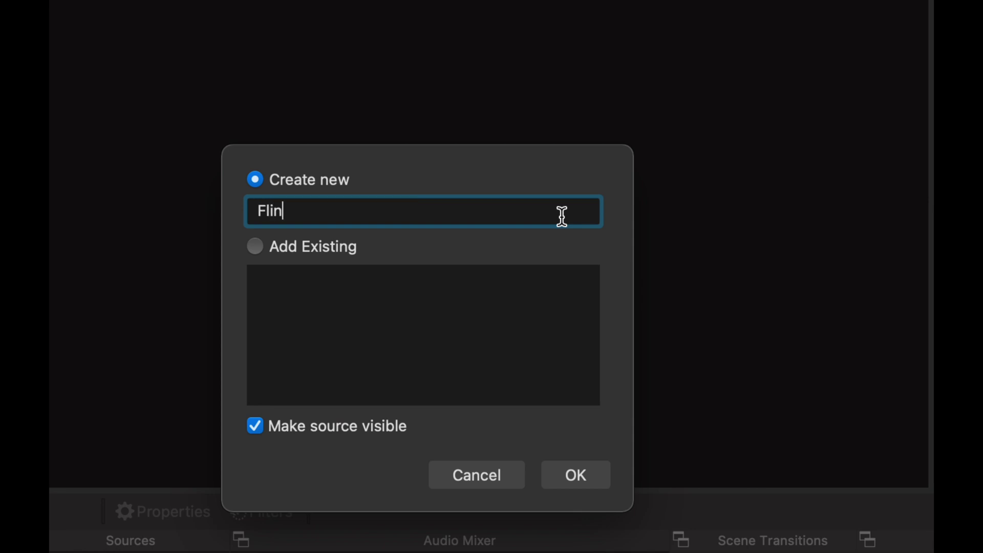
type("t4kpPlus")
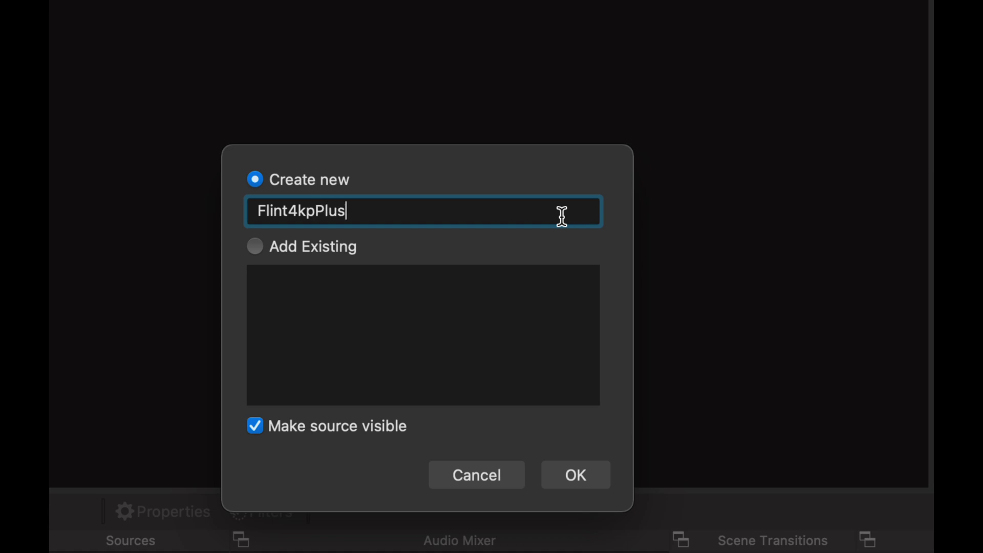
left_click(572, 467)
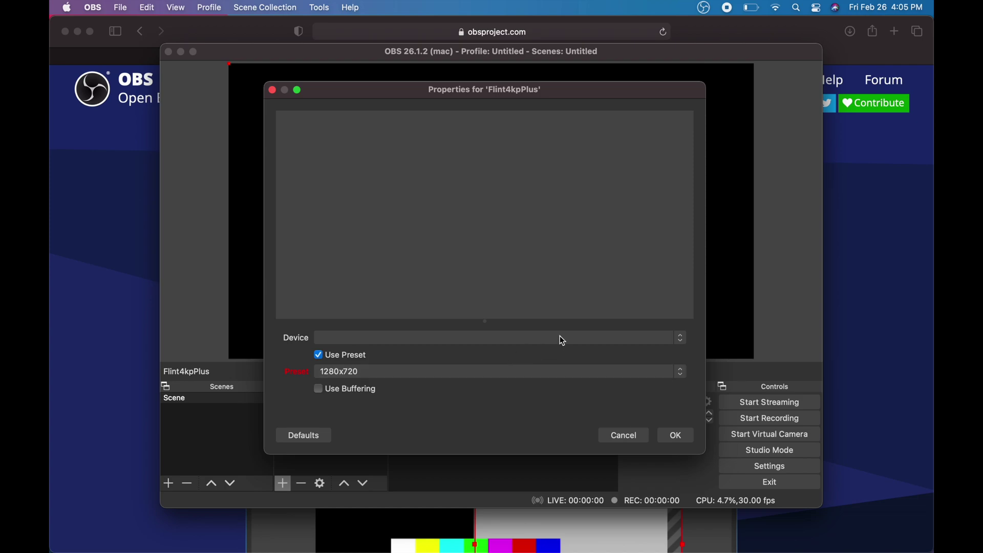
Set the Flint4kpPlus device to Live Streaming USB Device, allow camera access, and confirm the properties
left_click(624, 339)
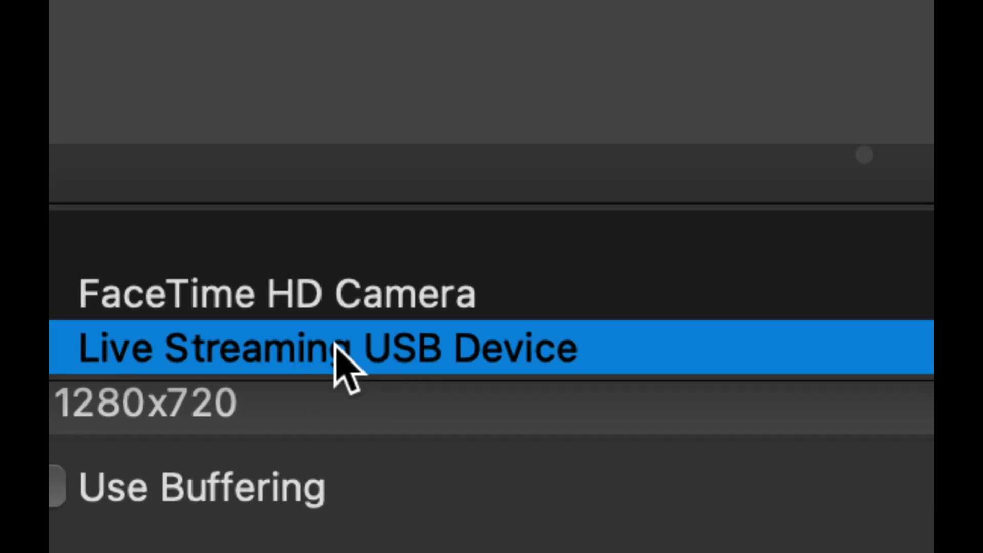
left_click(335, 346)
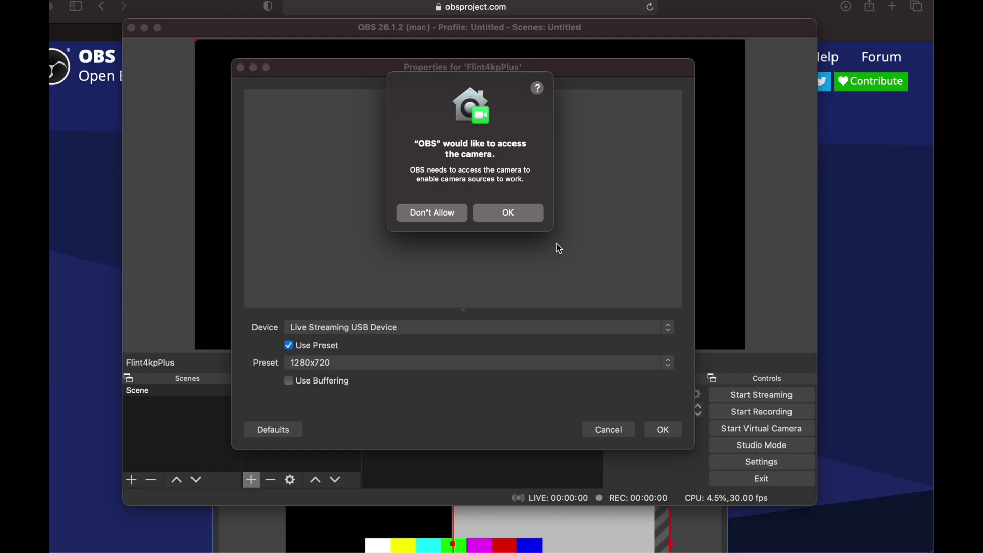
left_click(518, 210)
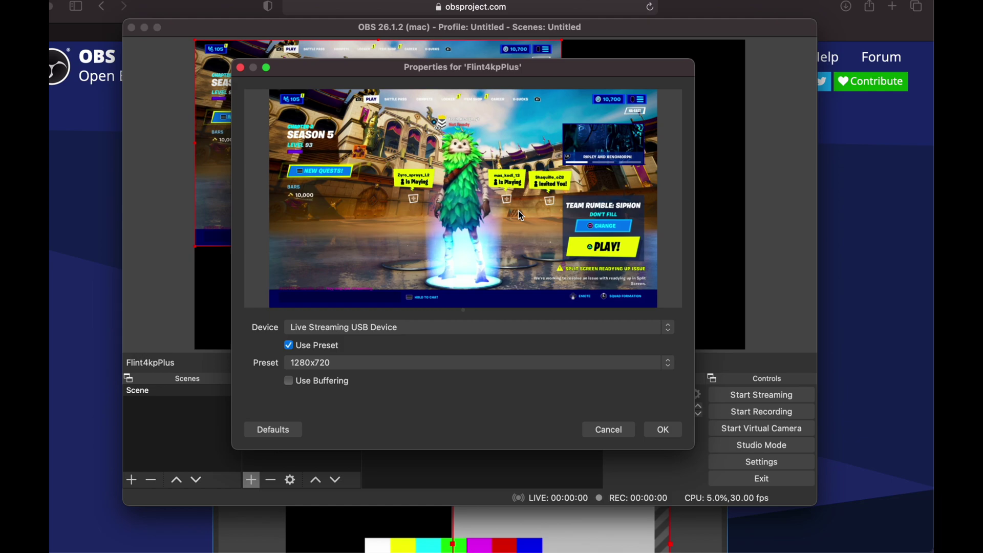
left_click_drag(437, 67, 306, 72)
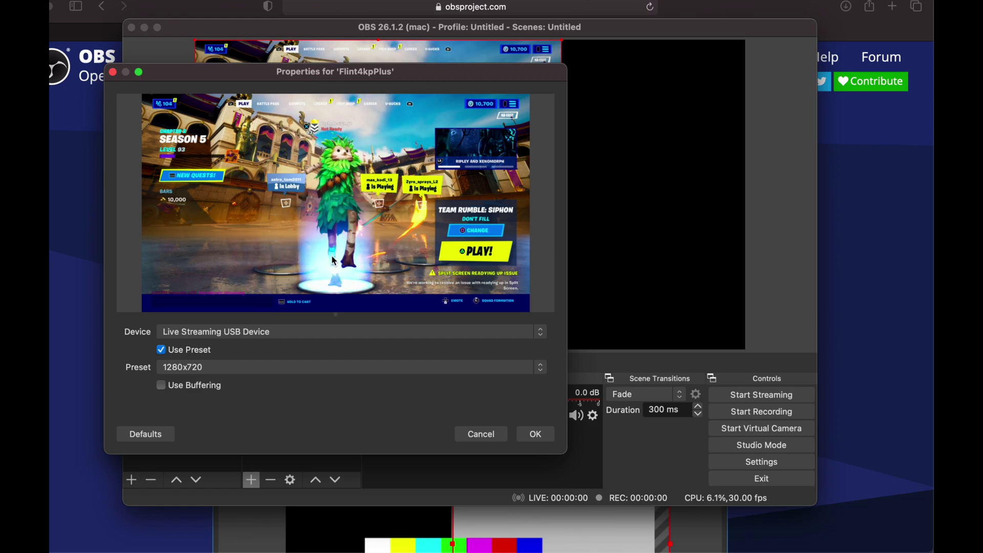
left_click(537, 435)
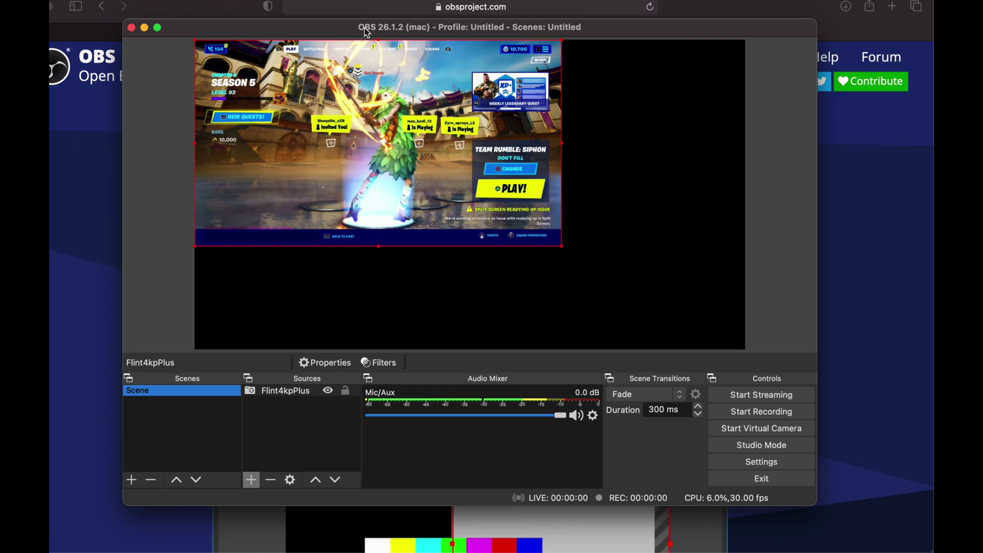
left_click_drag(365, 28, 316, 21)
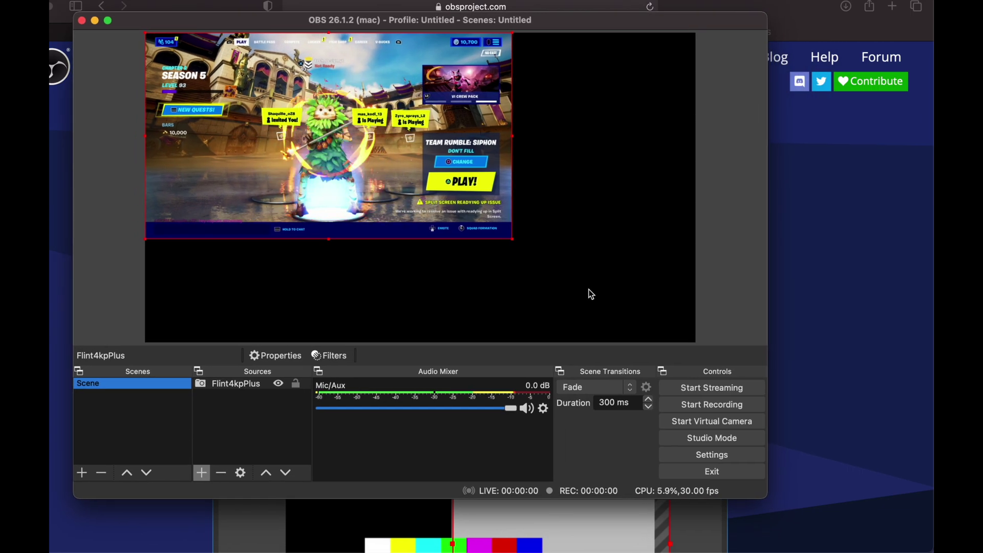